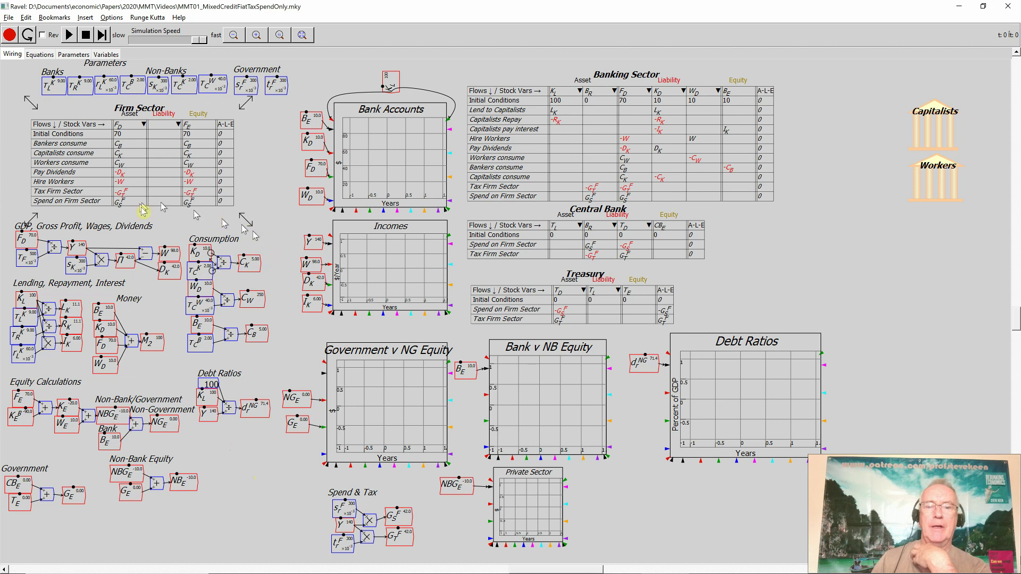
Step: Open the Firm Sector Godley table and select its Tax Firm Sector entry of -42.0
double_click(122, 168)
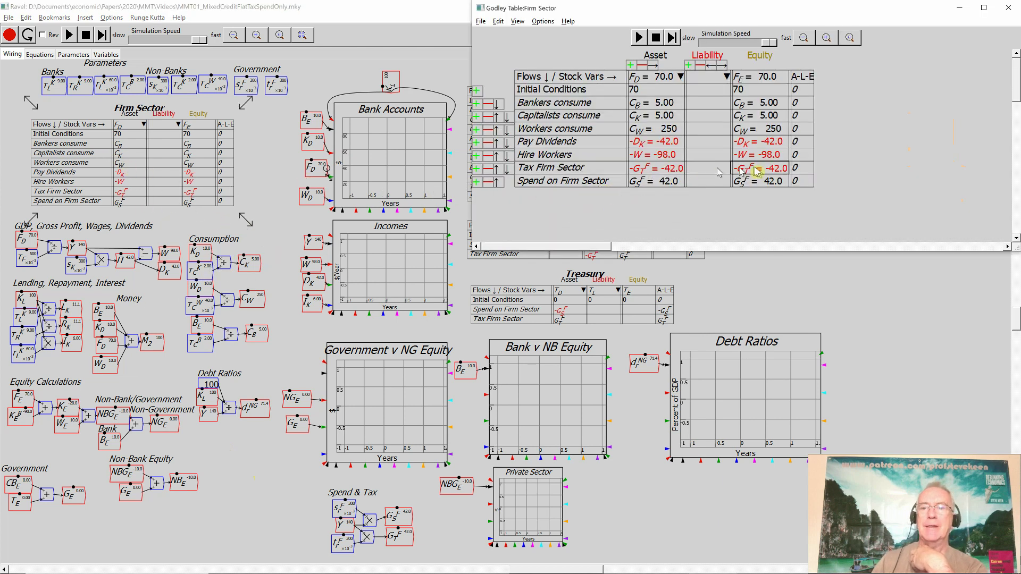
click(776, 169)
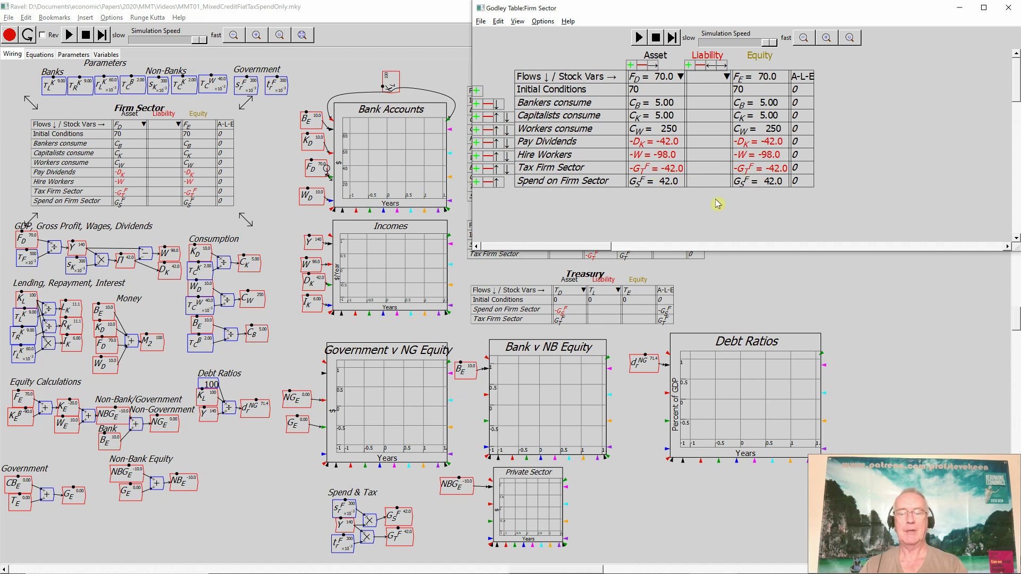
Step: Open the Banking Sector Godley table, enlarged and zoomed so all rows are readable
click(741, 280)
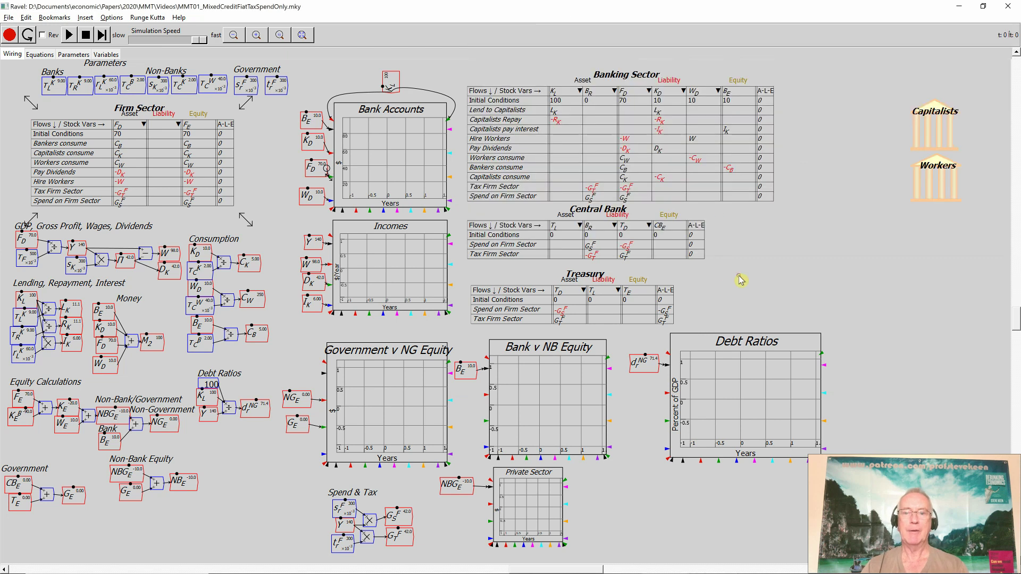
double_click(566, 161)
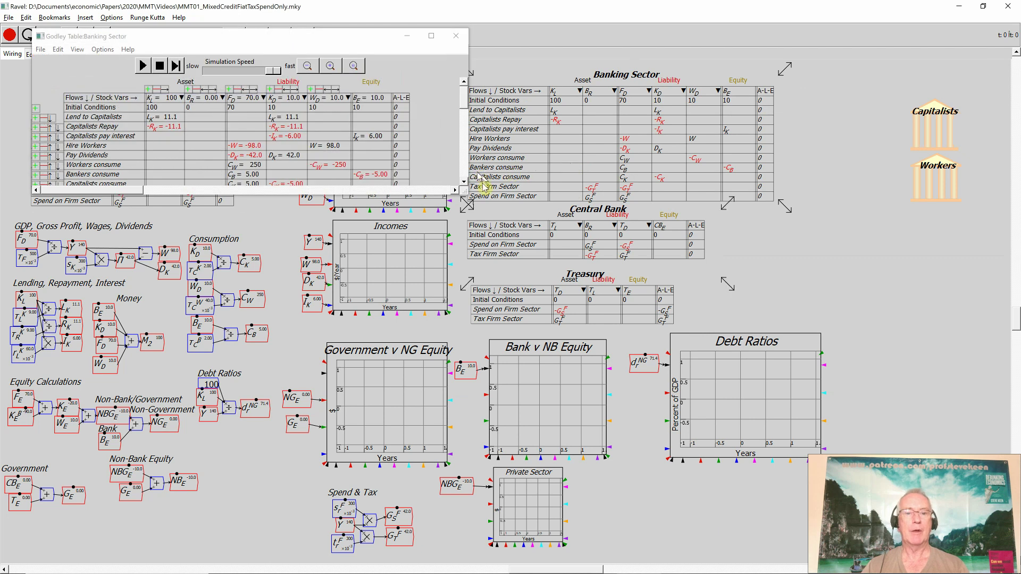
drag(465, 192, 658, 292)
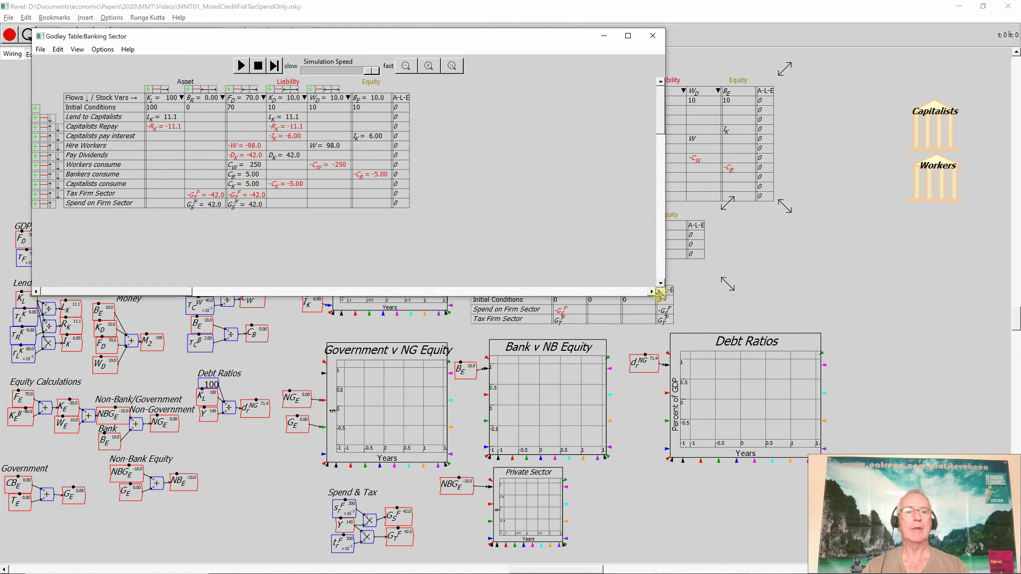
click(434, 68)
click(430, 67)
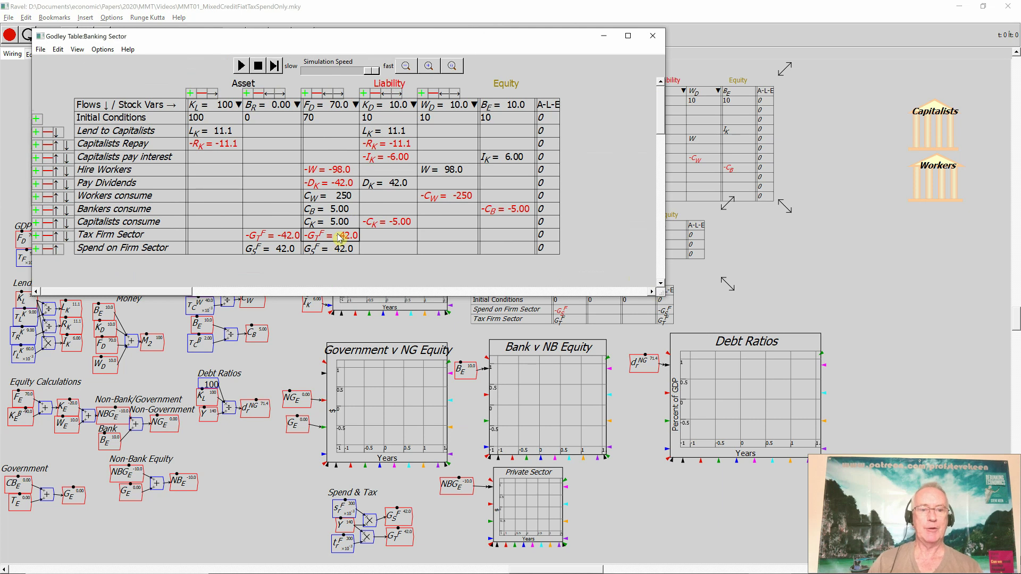
Step: Check the tax entries in the reserves and firm deposits columns, then reopen the table
click(284, 237)
click(319, 235)
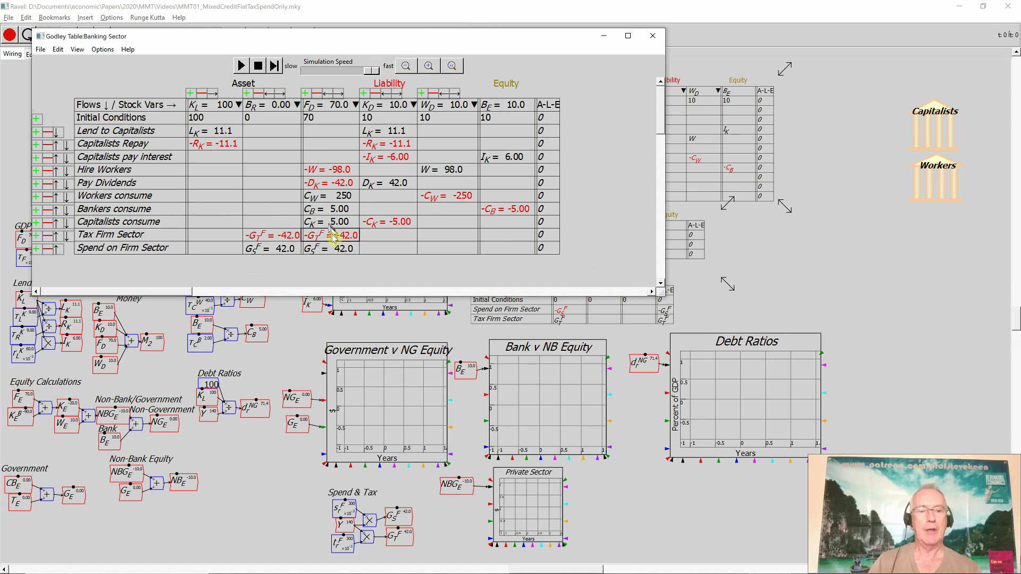
click(288, 238)
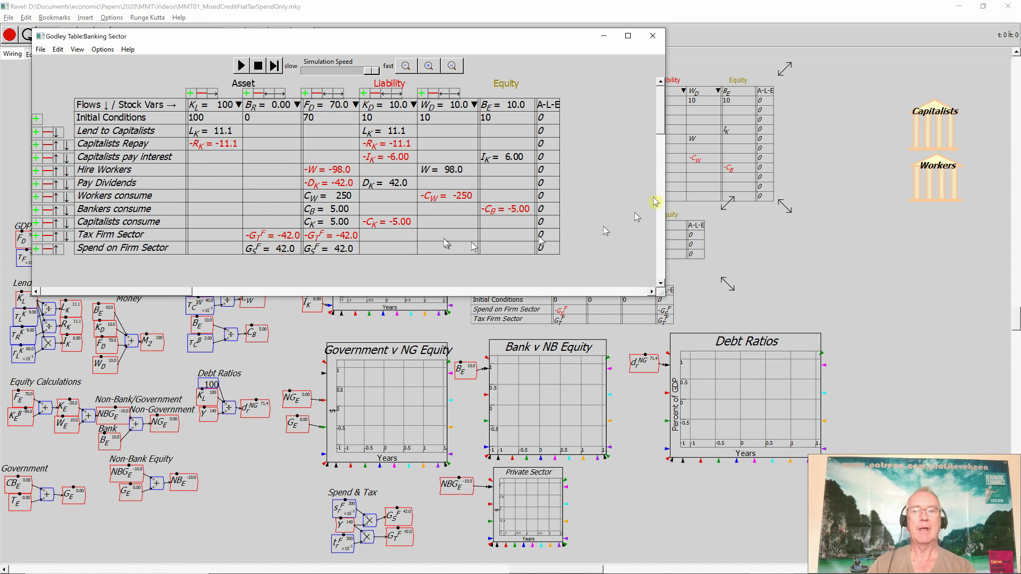
click(727, 160)
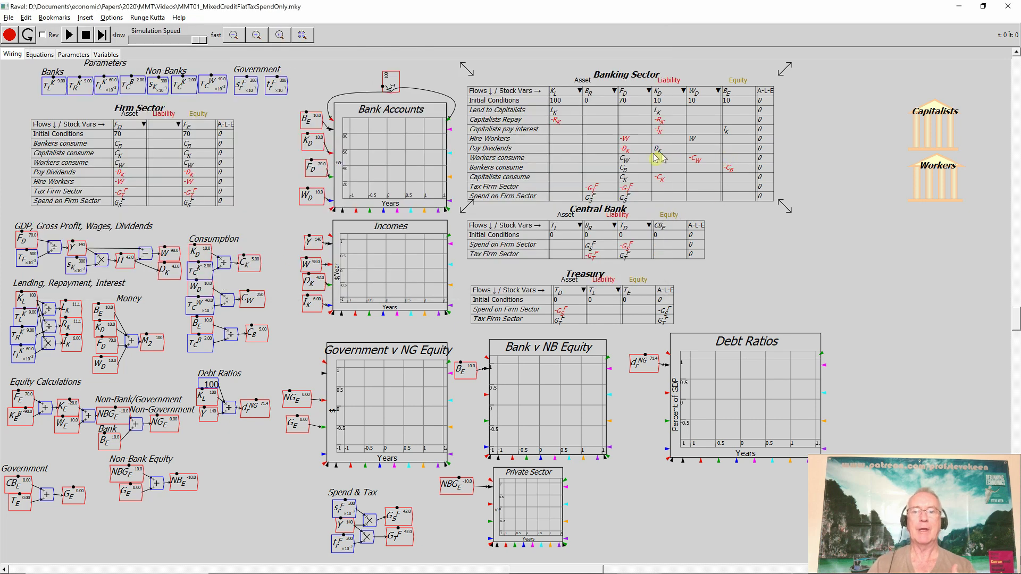
double_click(637, 167)
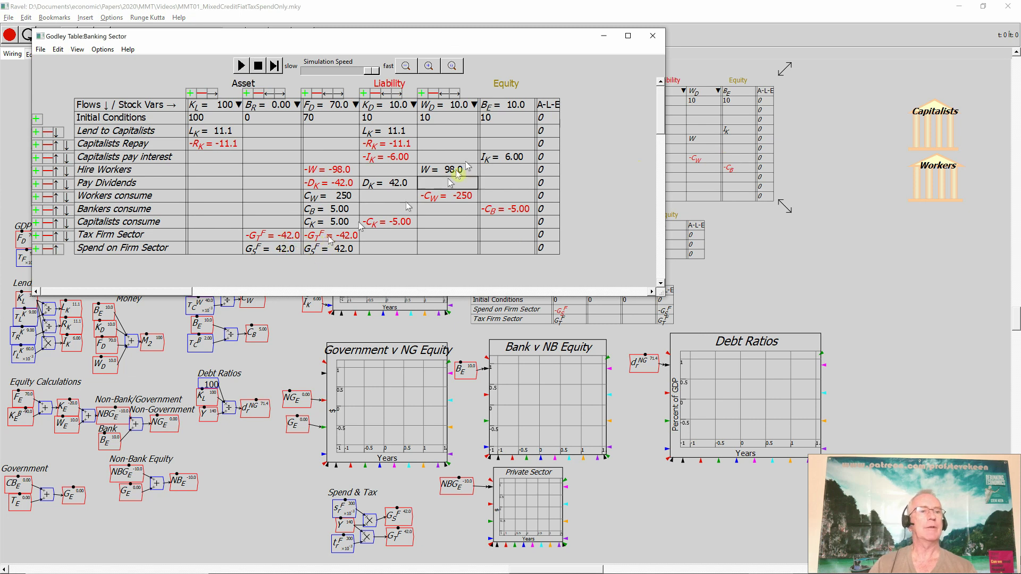
Step: Open the Central Bank Godley table with zoomed text and a window wide enough for A-L-E
click(693, 251)
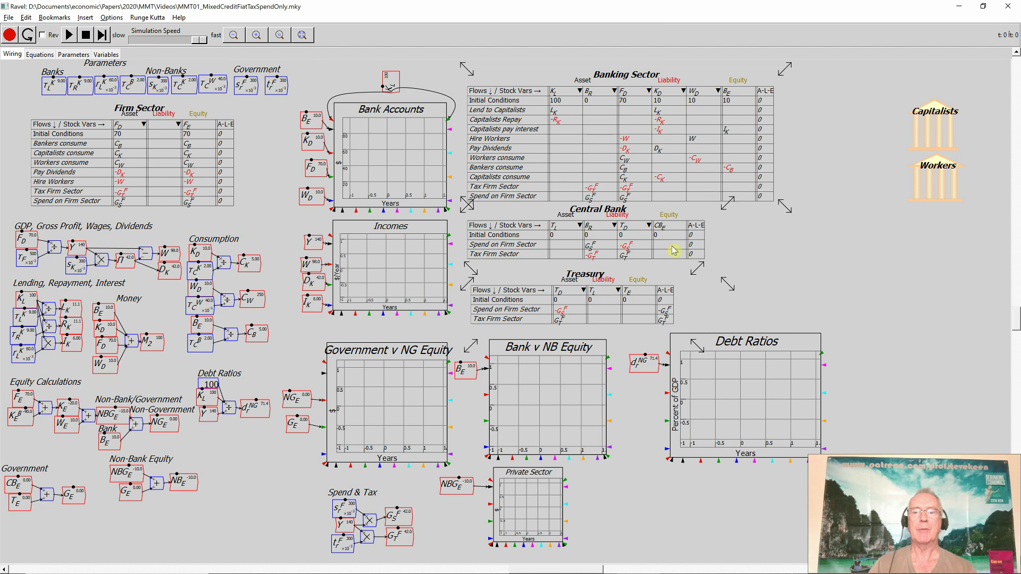
double_click(671, 245)
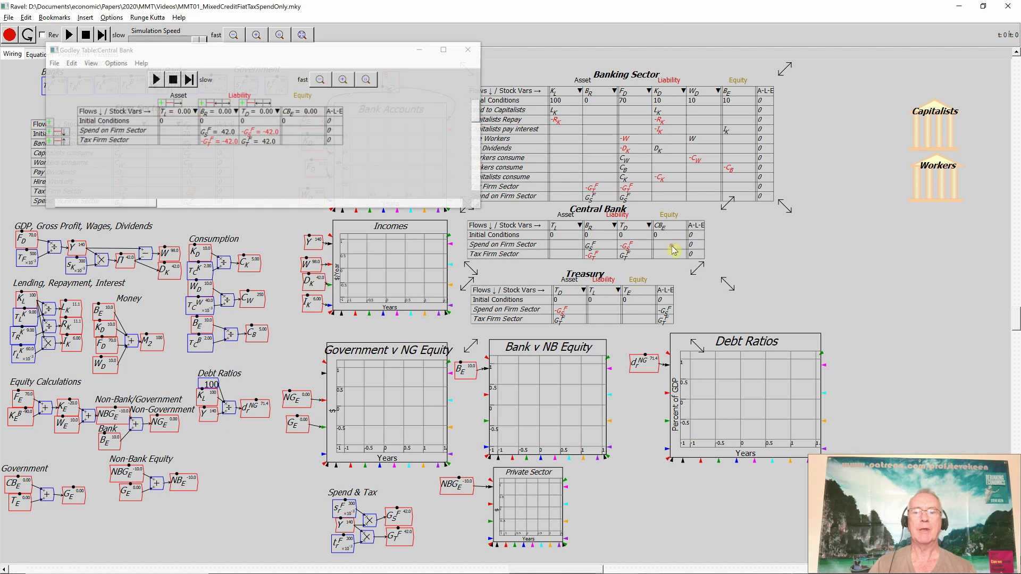
click(345, 79)
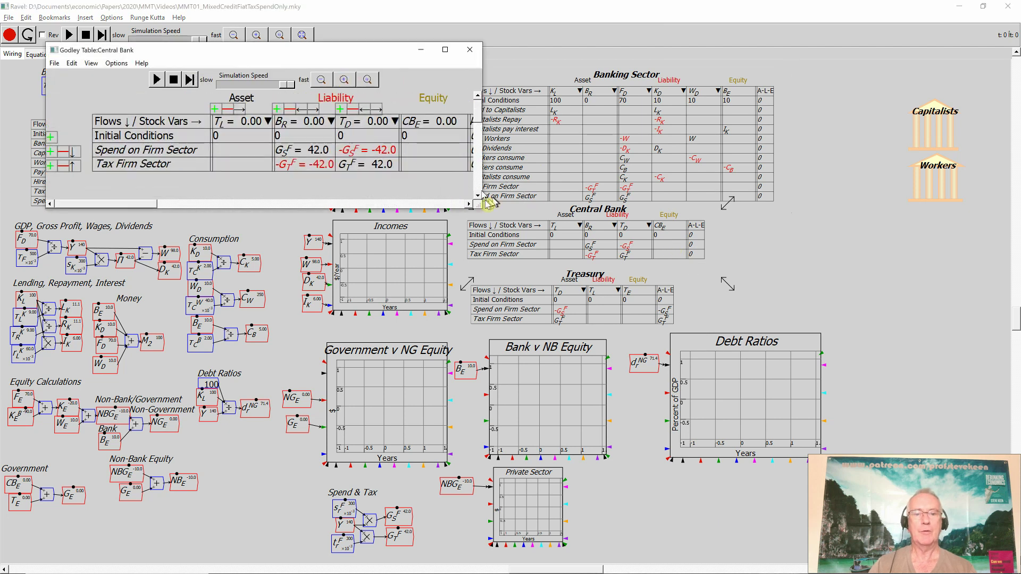
drag(481, 206, 600, 245)
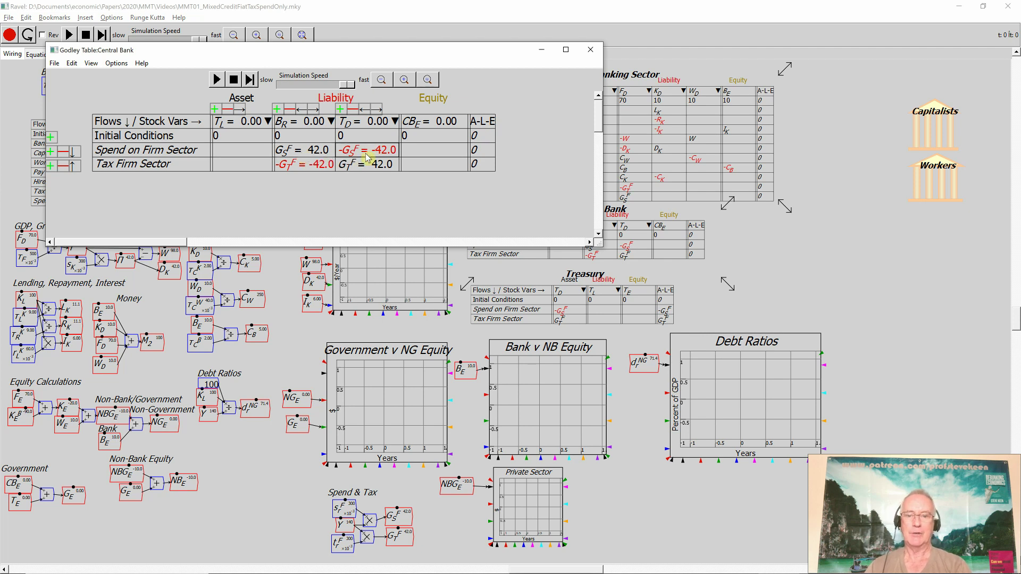
Step: Open the Treasury Godley table, enlarged and zoomed three times, and select the spending row's Liability cell
click(535, 306)
double_click(534, 306)
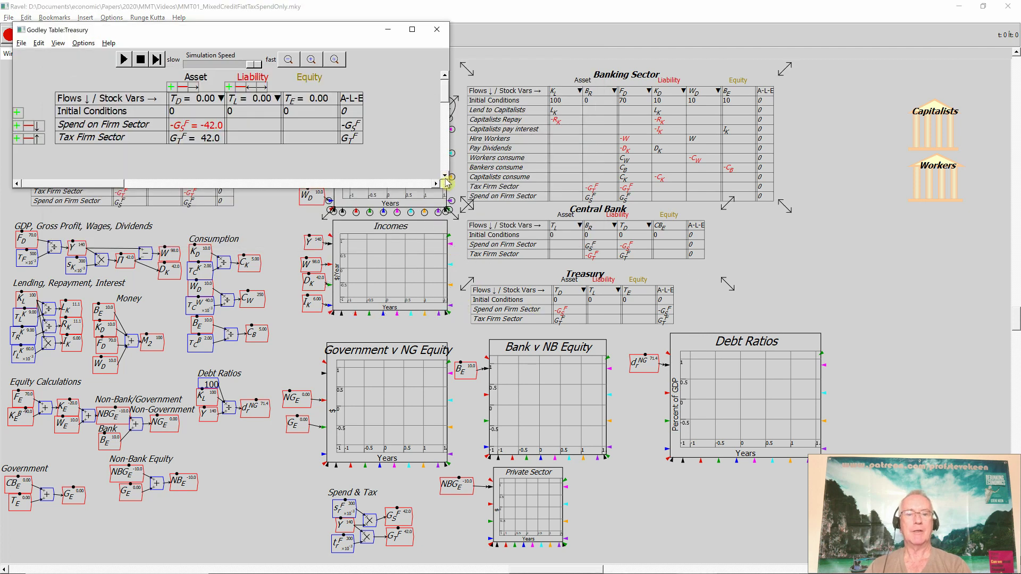
drag(445, 183, 617, 240)
click(395, 59)
click(395, 59)
click(395, 59)
click(266, 142)
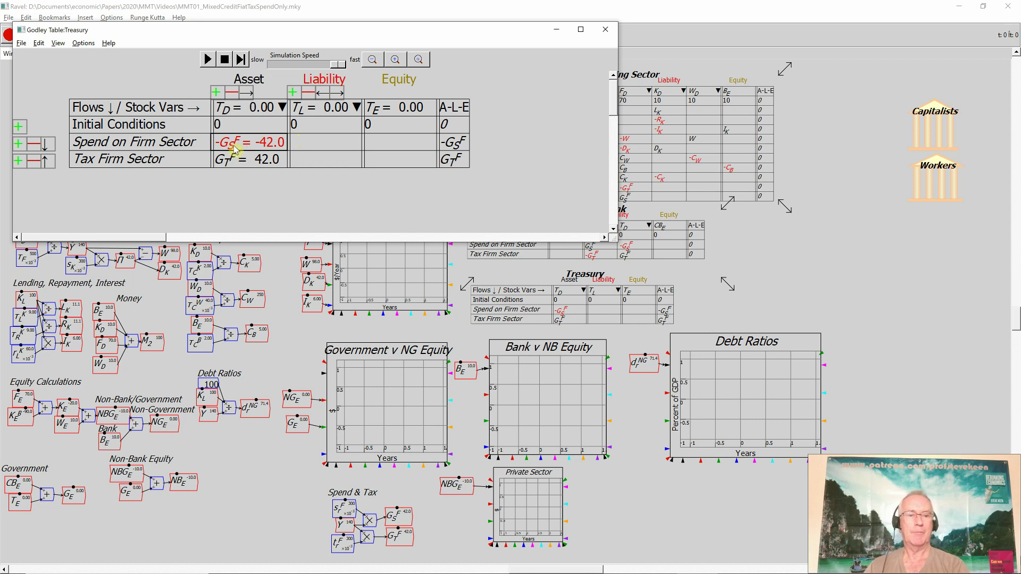
click(292, 142)
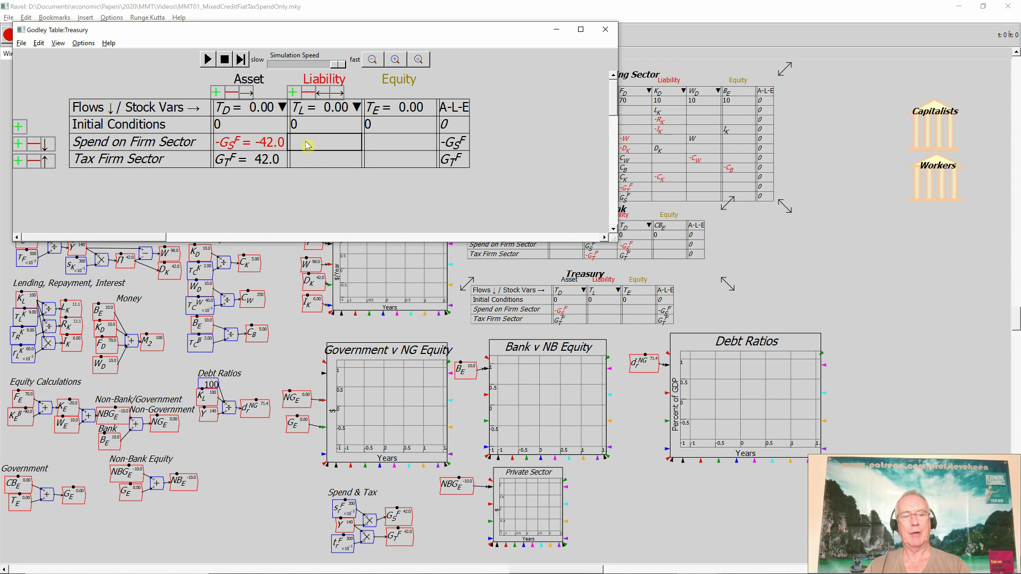
Step: Enter -G_S^F and G_T^F in the Treasury's Equity column for spending and tax, then close it
click(375, 147)
click(386, 145)
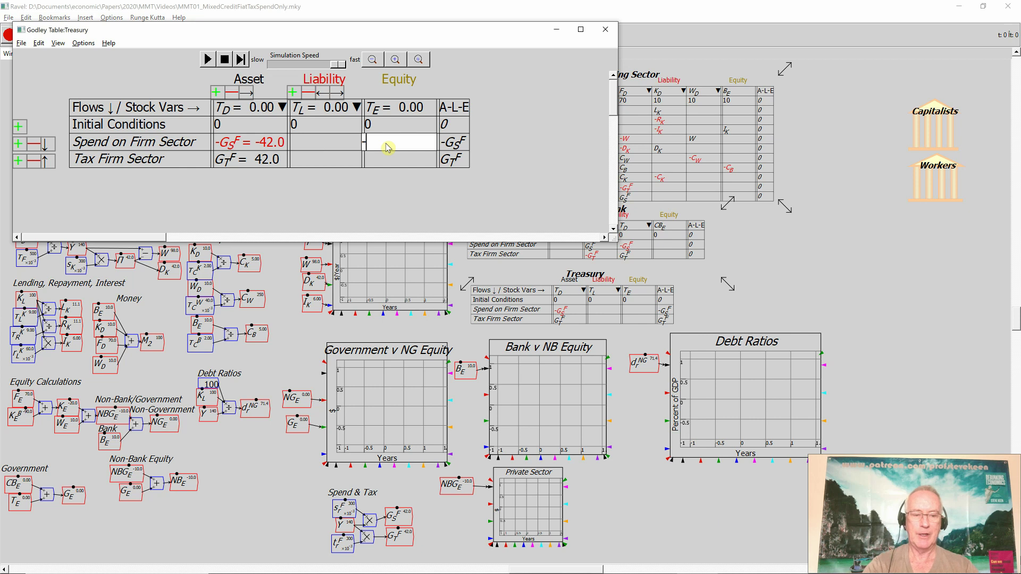
text(-G_S^F)
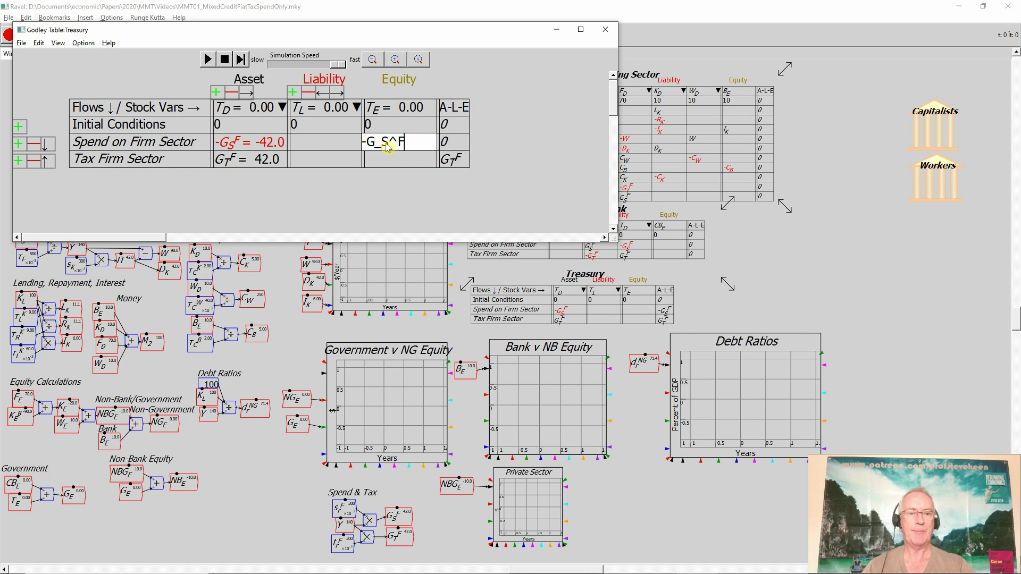
click(388, 160)
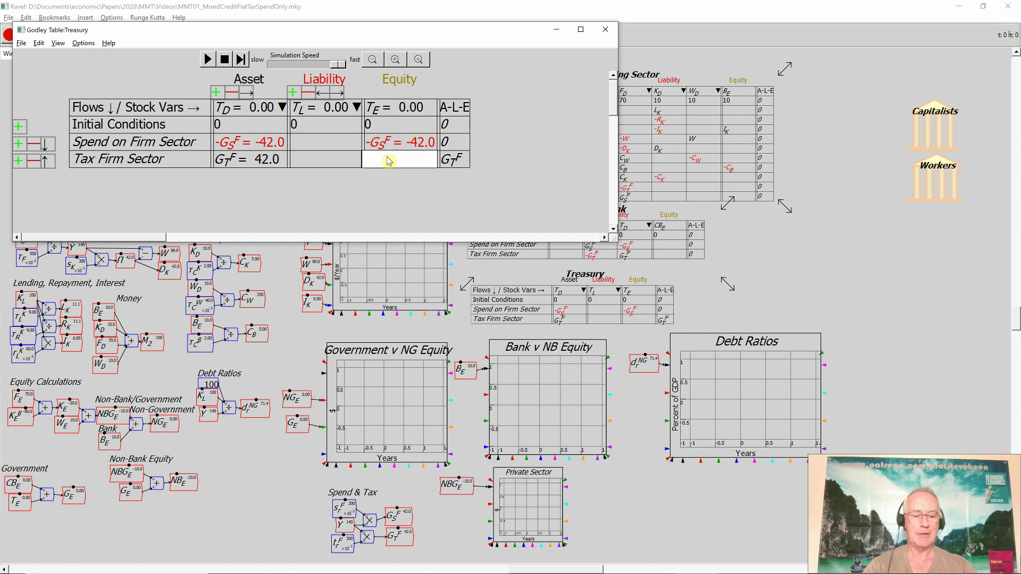
text(G_T)
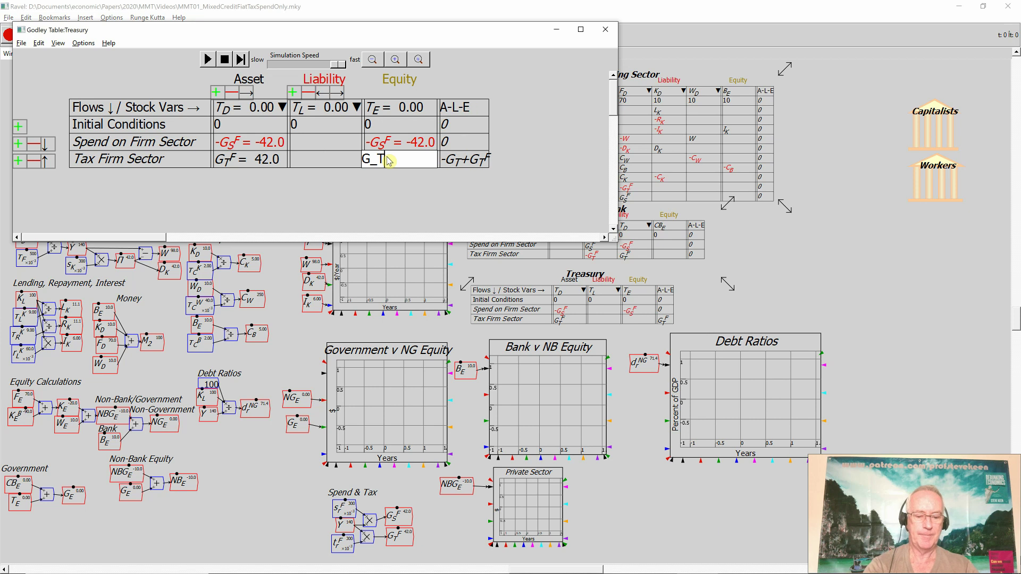
text(^F)
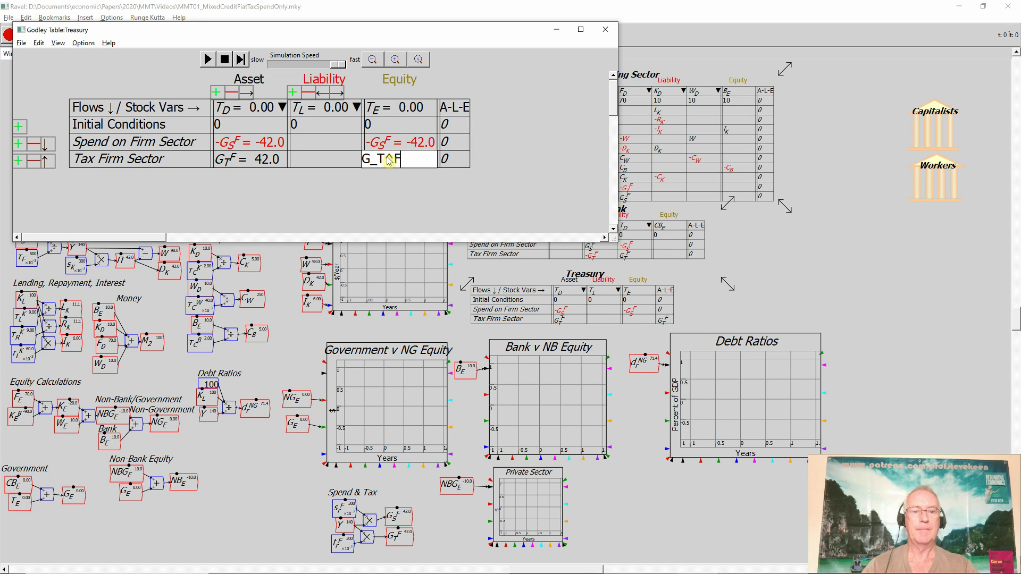
click(417, 194)
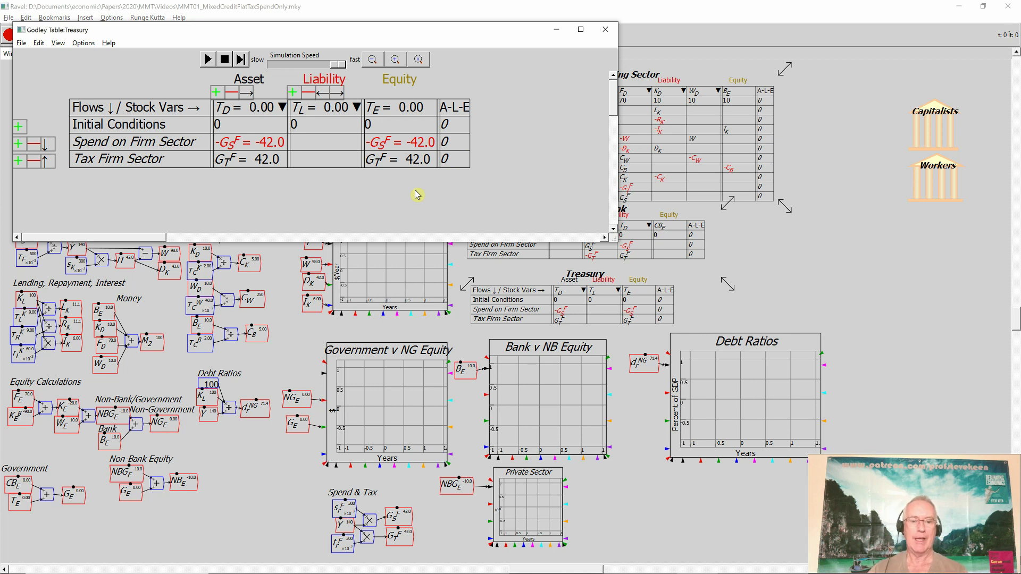
click(278, 475)
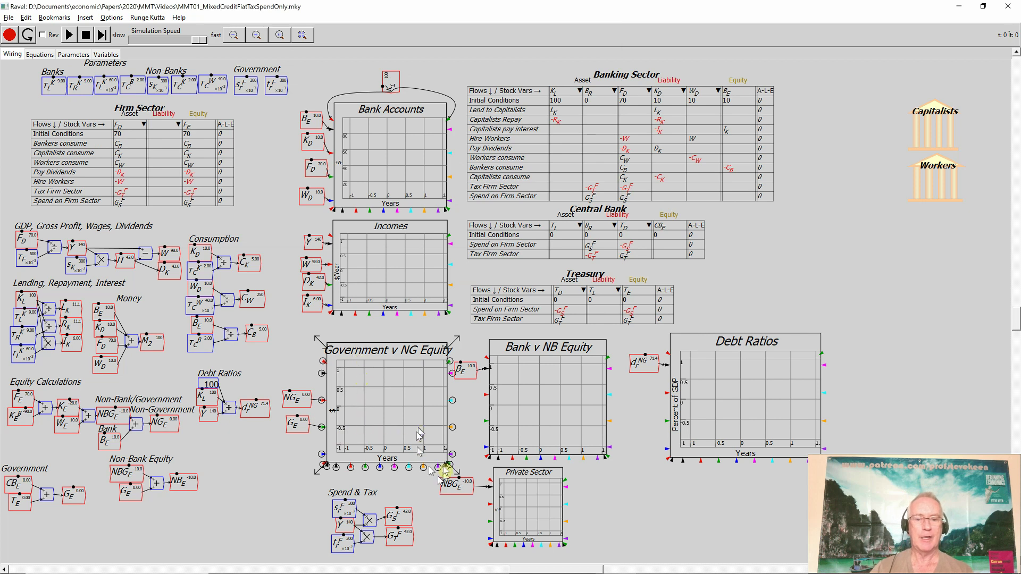
Step: Wire a copy of NB_E into the Bank v NB Equity plot and enlarge the Private Sector plot
right_click(186, 487)
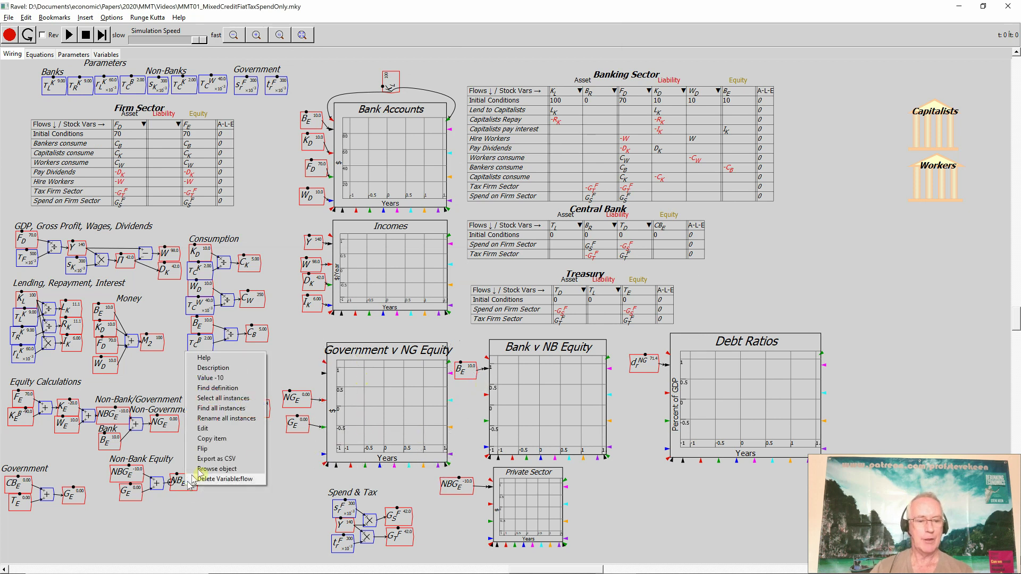
click(208, 442)
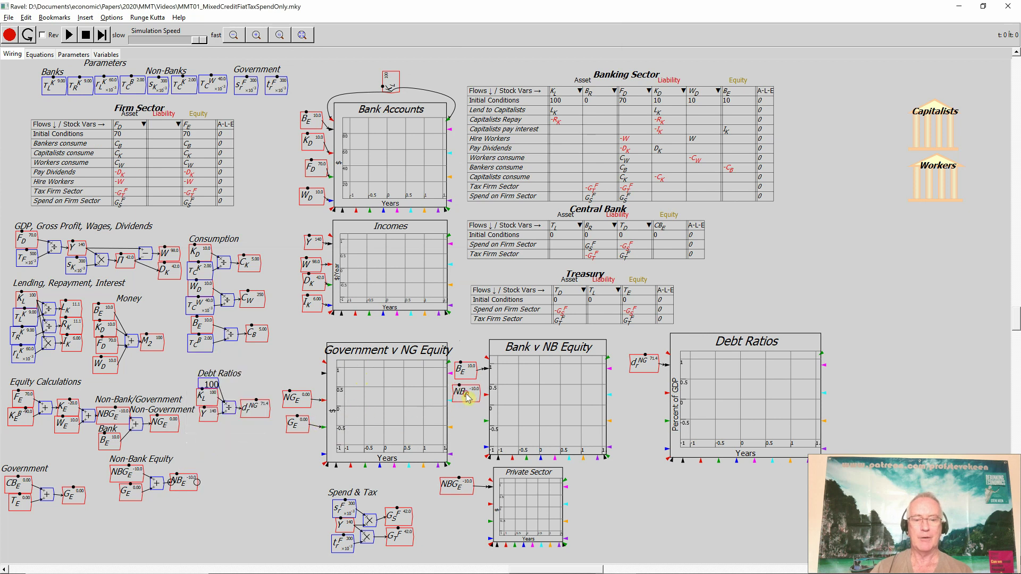
drag(477, 398, 482, 395)
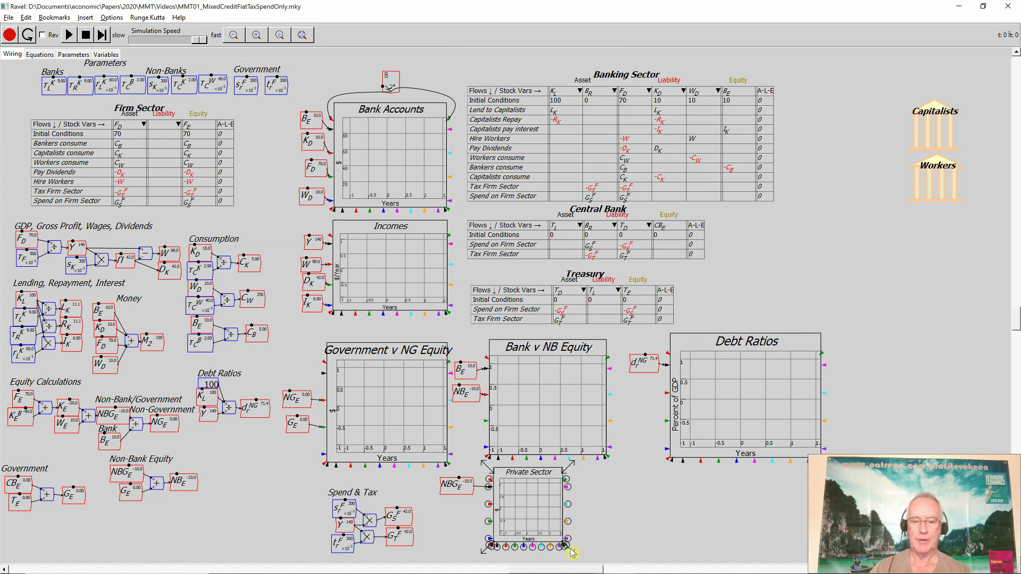
drag(572, 552, 610, 571)
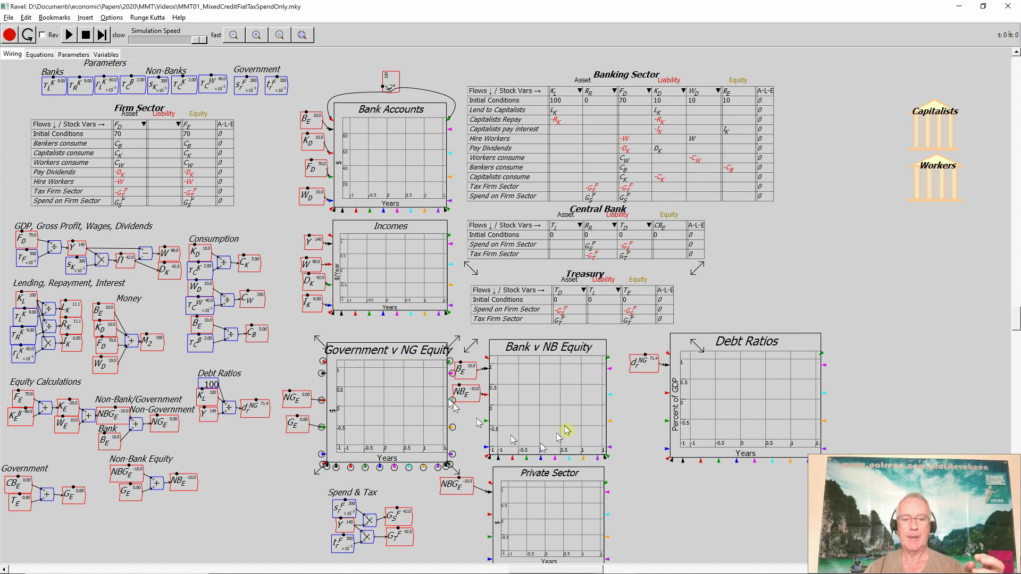
Step: Zoom and pan the canvas until the Government s_rF and t_rF parameters fill the view
scroll(652, 500, up, 5)
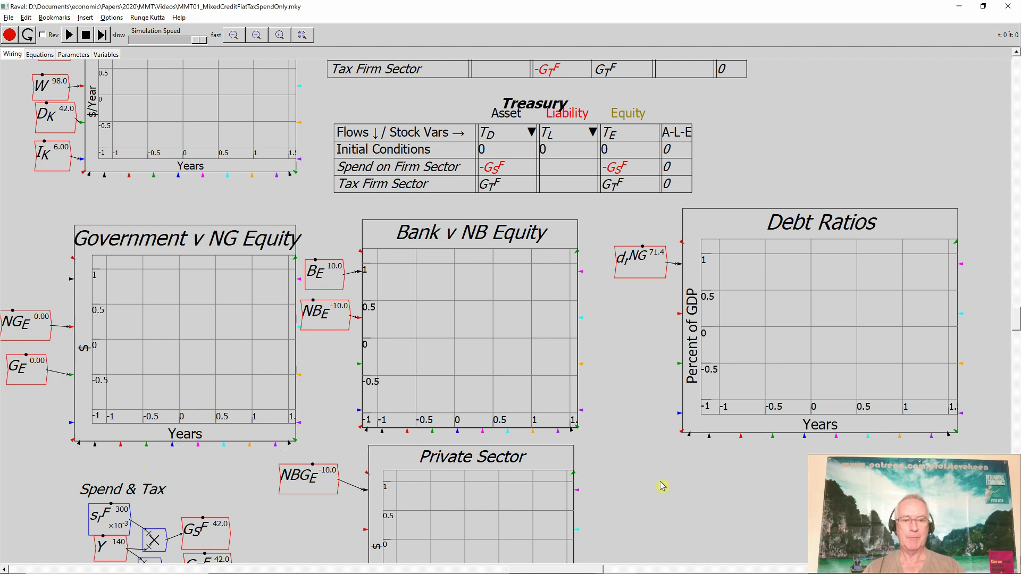
scroll(662, 486, up, 4)
scroll(663, 485, down, 6)
scroll(662, 486, down, 6)
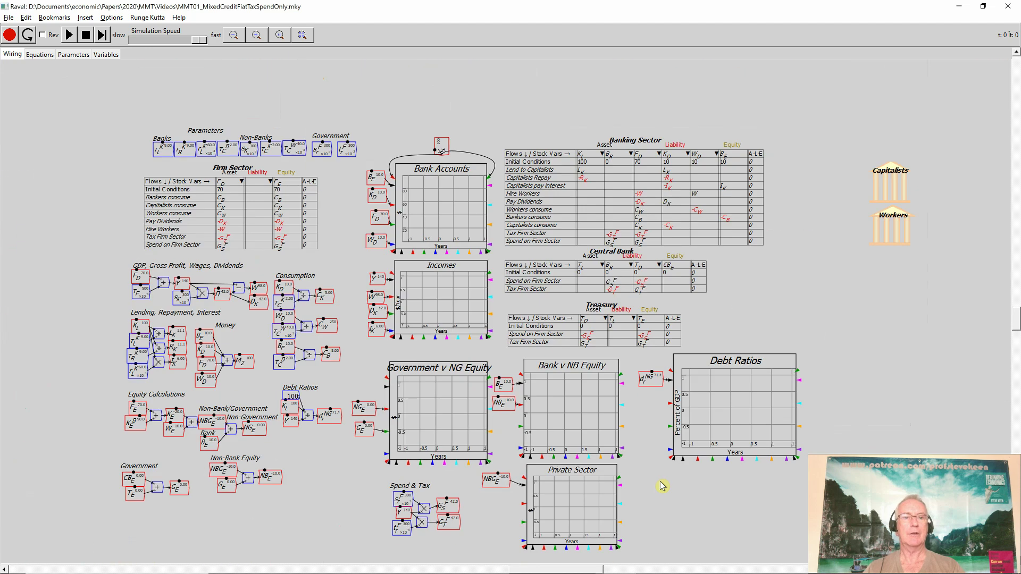
scroll(514, 329, up, 1)
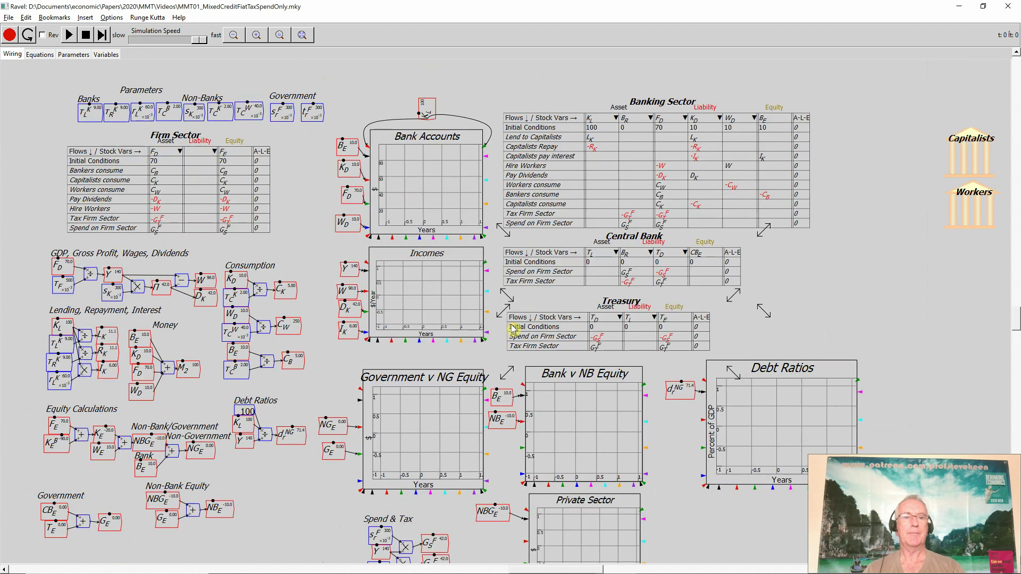
scroll(513, 330, up, 1)
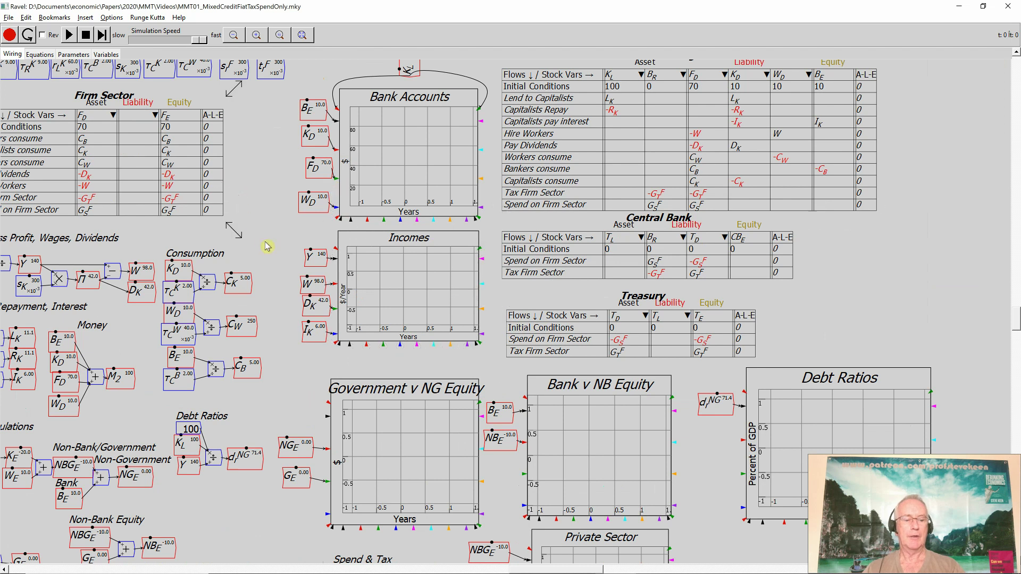
drag(264, 242, 319, 333)
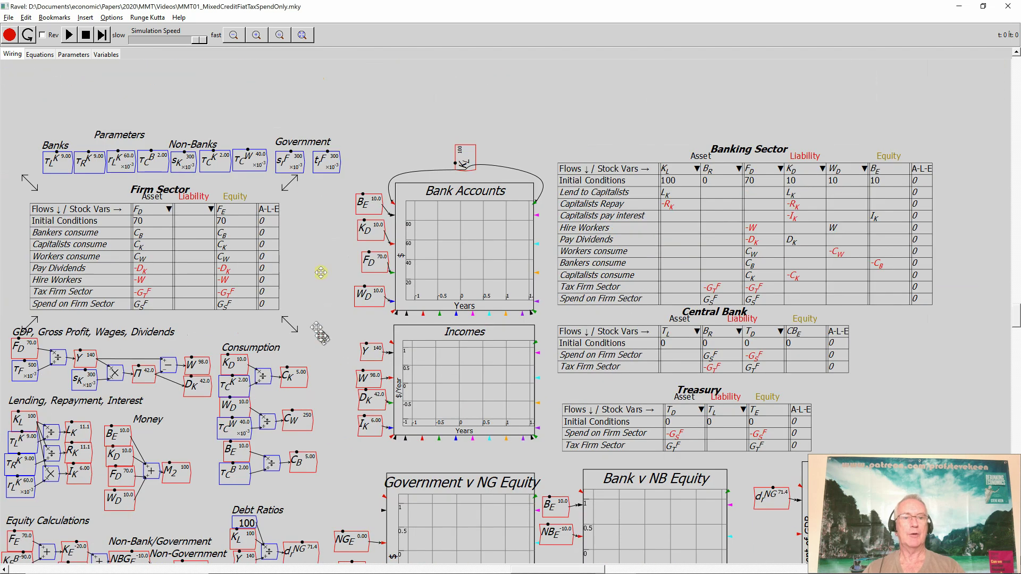
scroll(315, 235, up, 3)
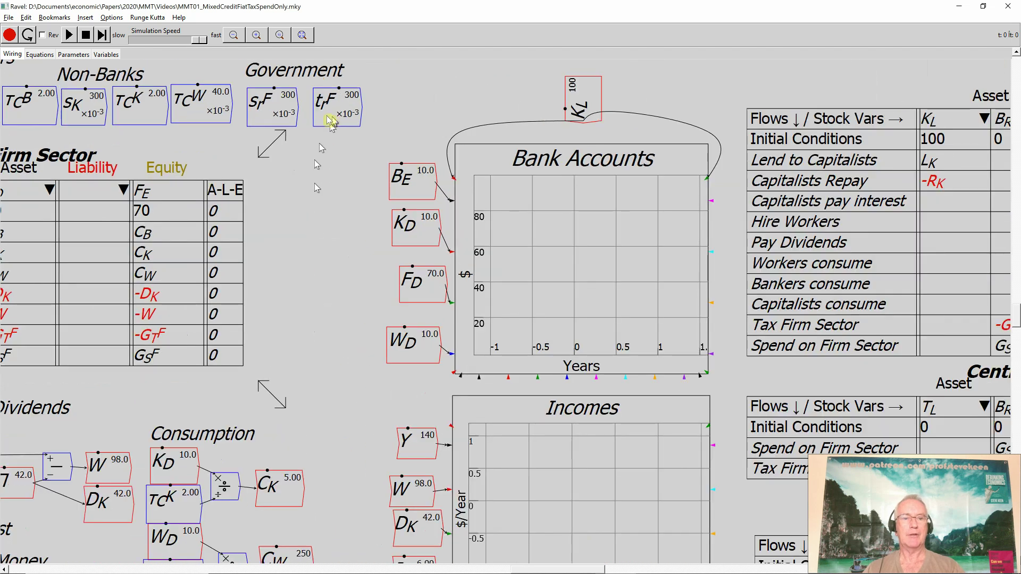
right_click(278, 114)
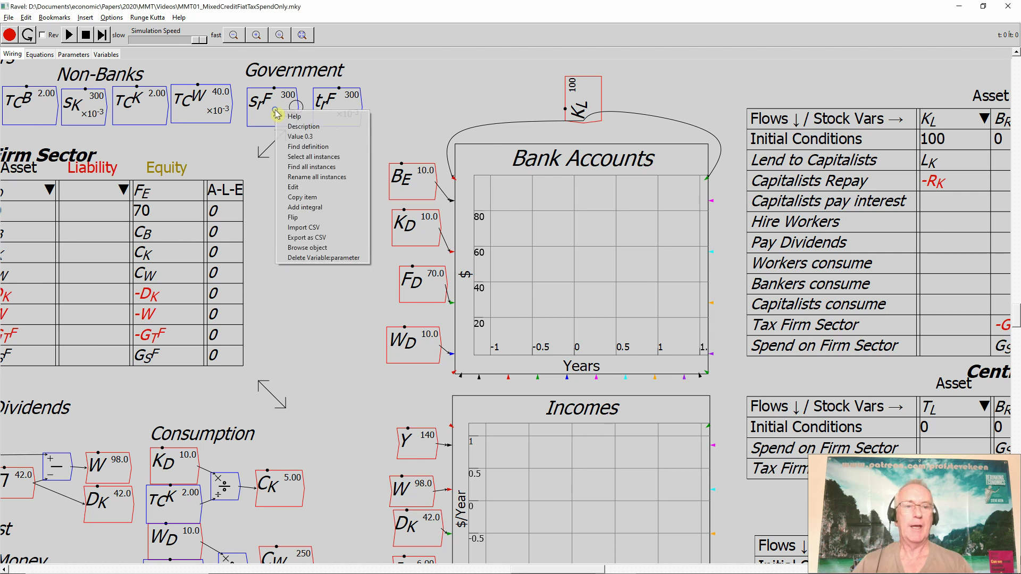
click(299, 186)
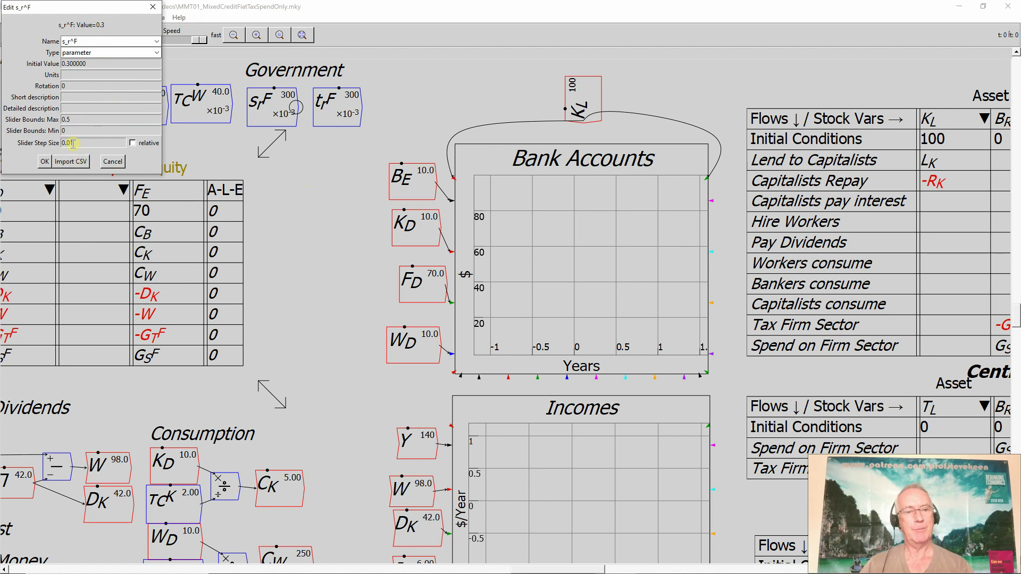
click(45, 162)
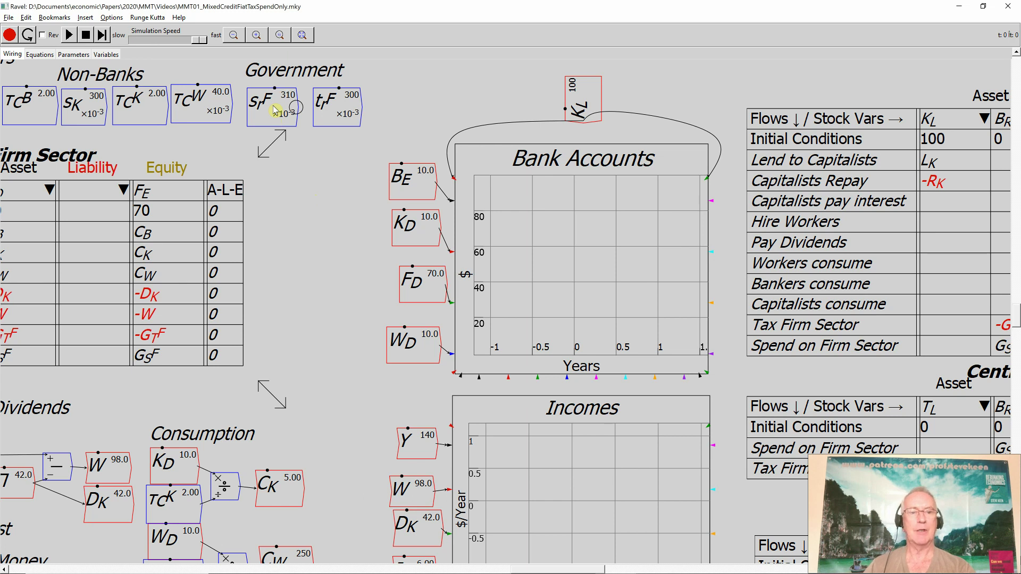
drag(275, 111, 313, 109)
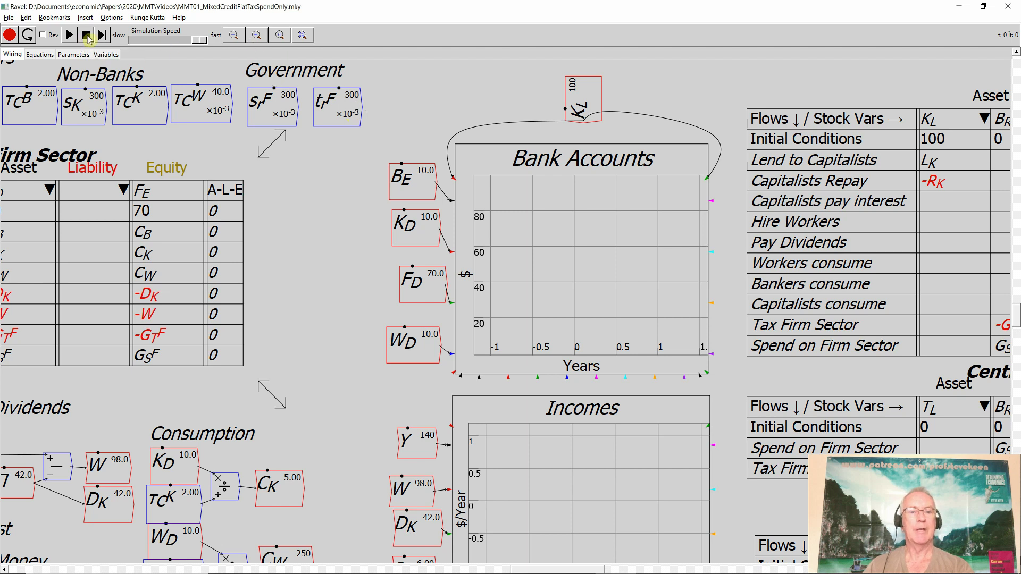
Step: Fit the whole model to view, then run the simulation with rates at 0.3 to about t=6.46
click(281, 36)
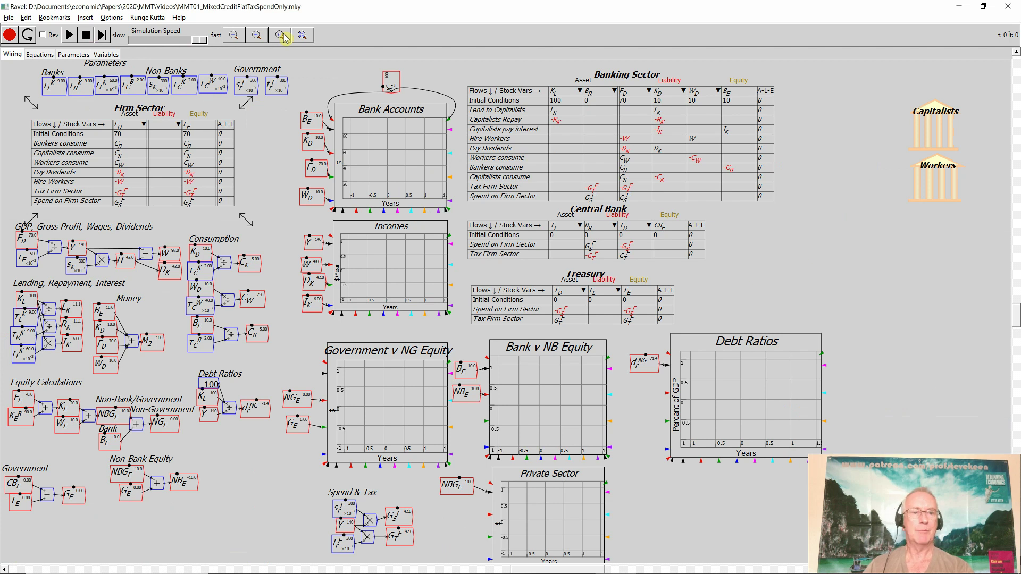
click(69, 35)
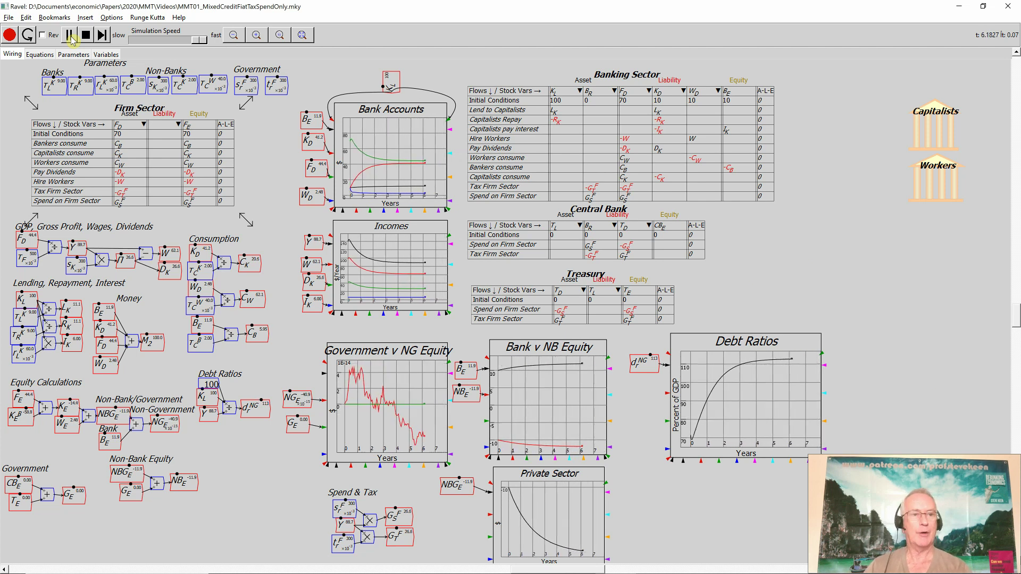
click(69, 36)
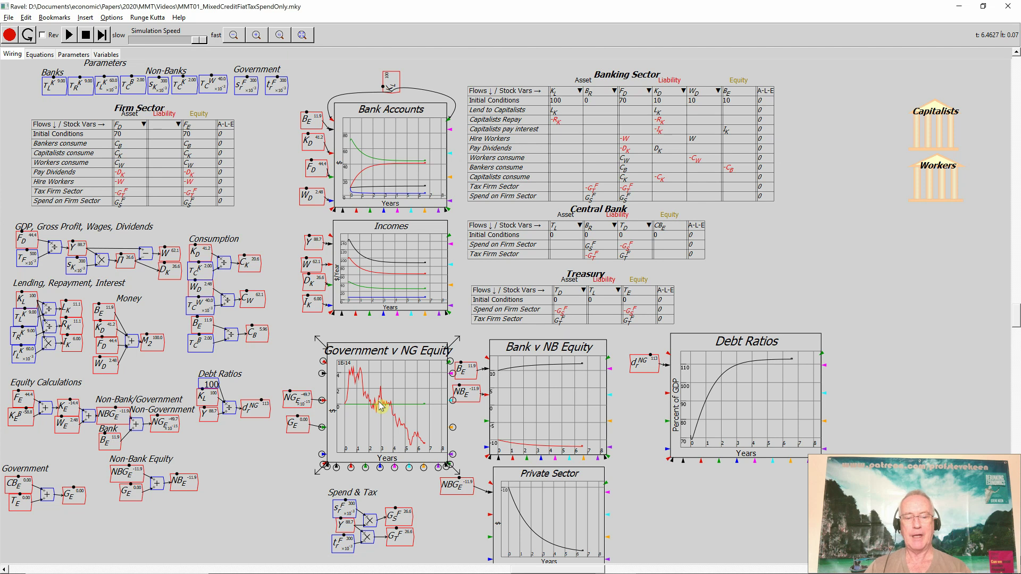
double_click(381, 406)
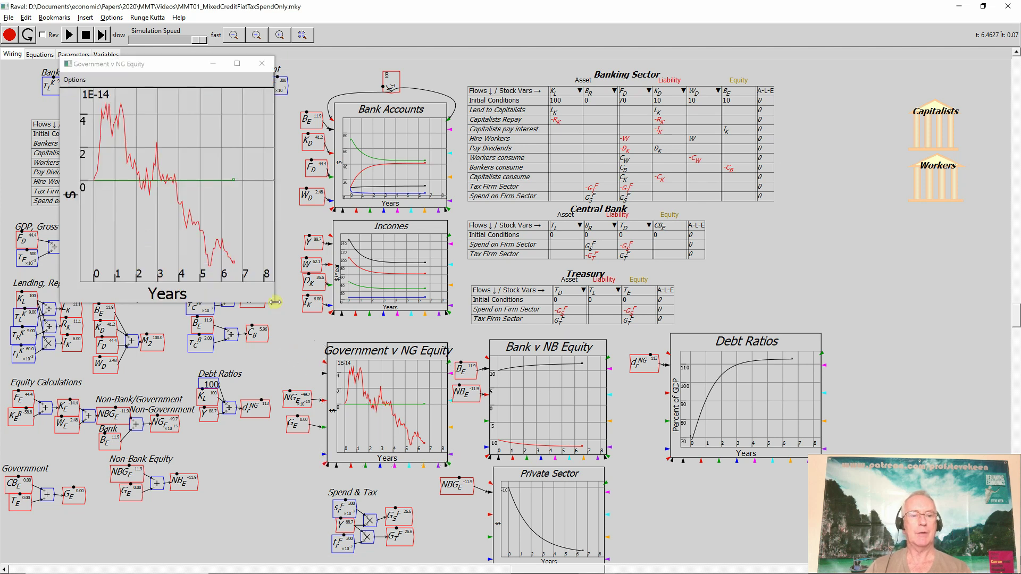
drag(273, 303, 650, 453)
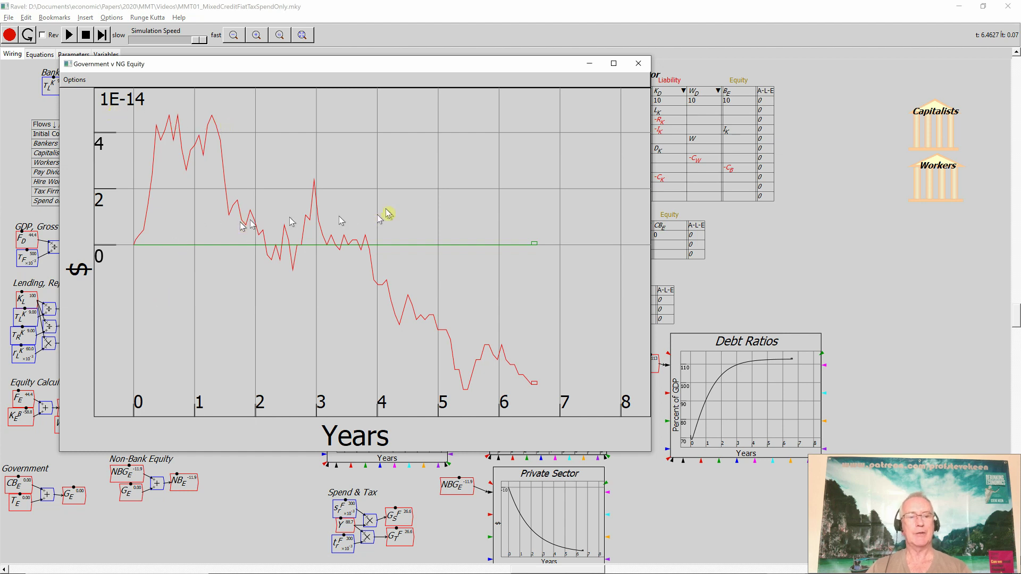
click(648, 70)
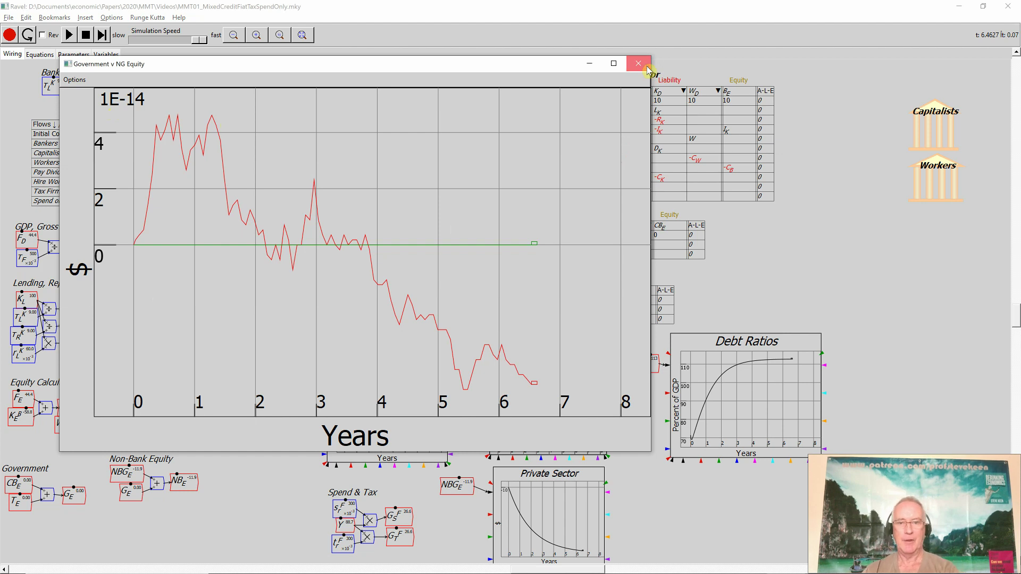
click(649, 69)
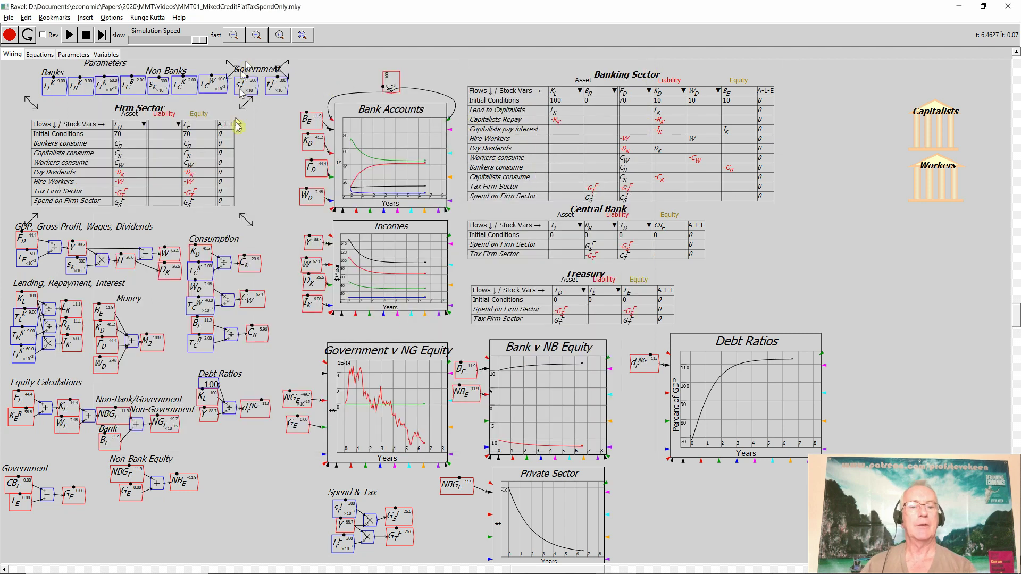
Step: Restart the simulation and raise the spending rate s_rF to 310 mid-run
click(71, 37)
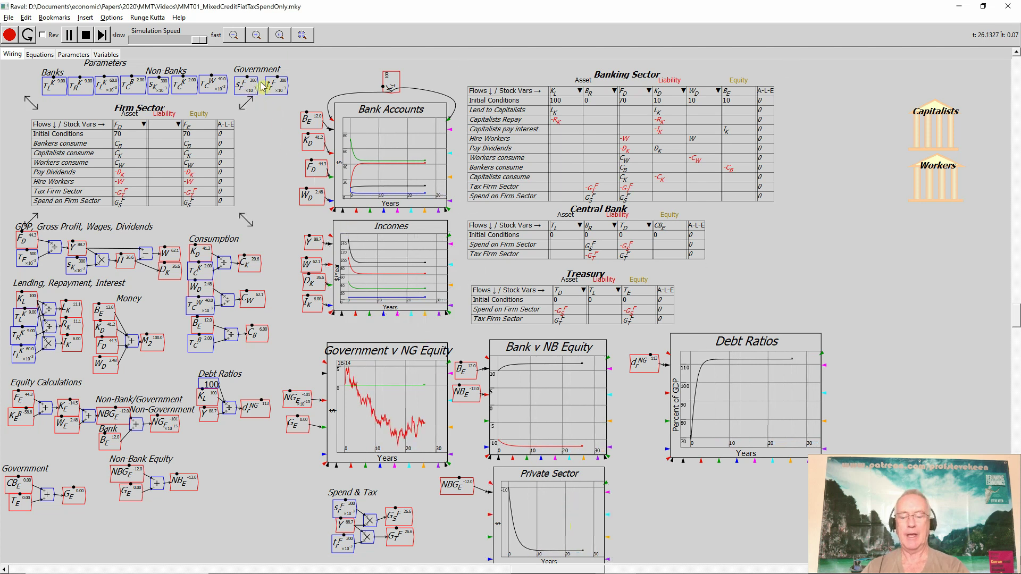
key(Right)
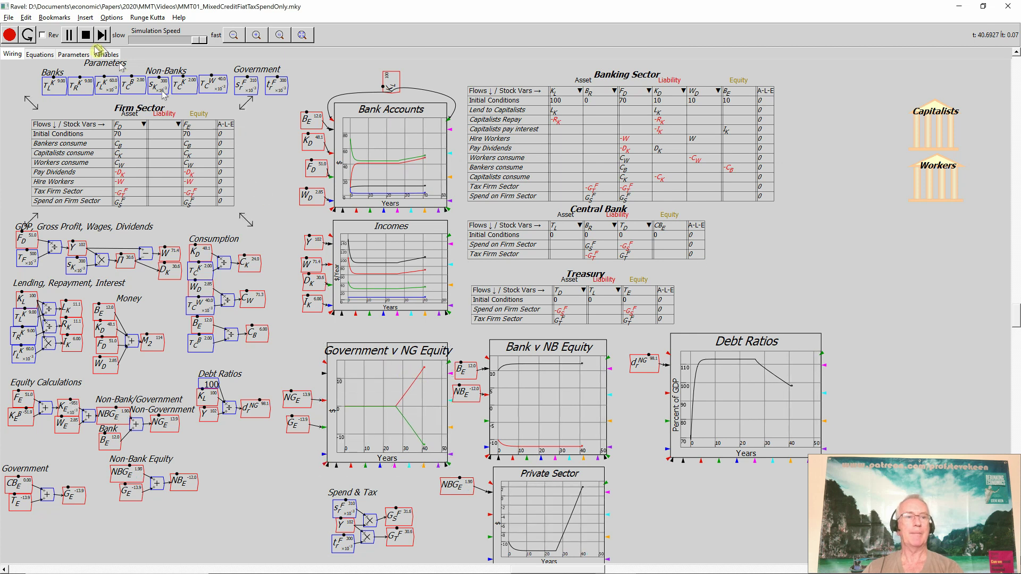
click(70, 35)
scroll(288, 369, up, 3)
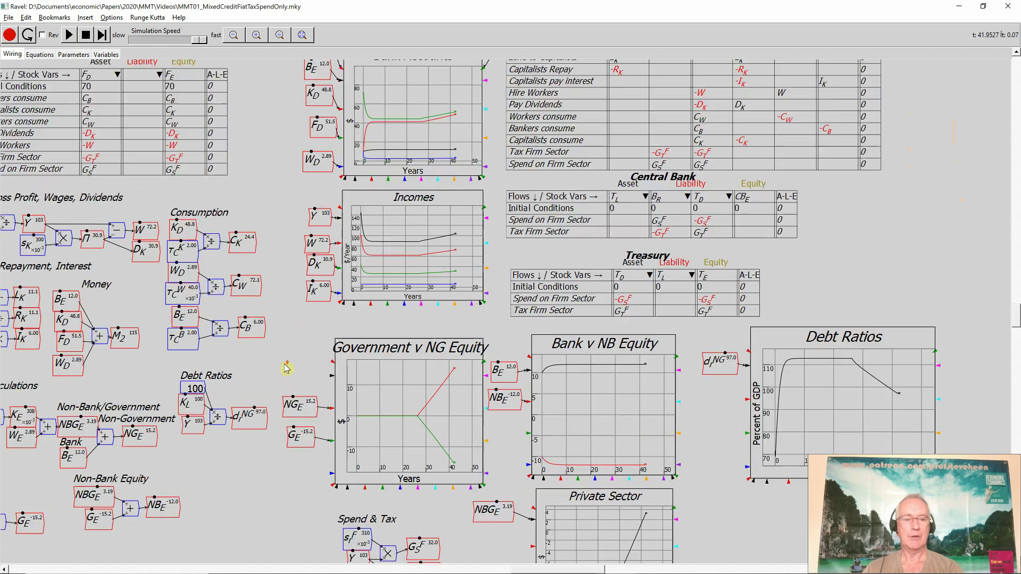
scroll(288, 369, up, 1)
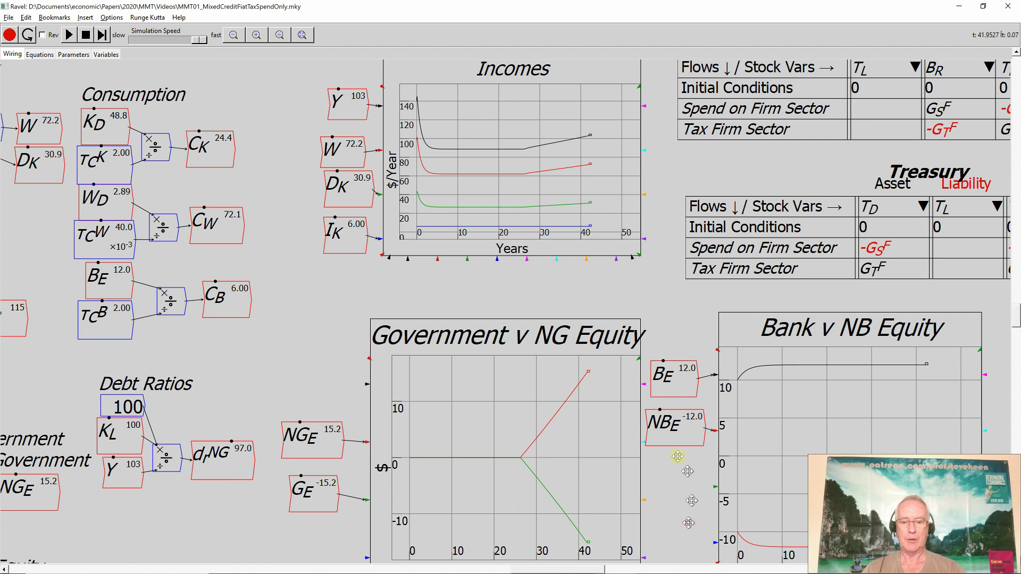
scroll(629, 404, down, 3)
scroll(630, 403, right, 2)
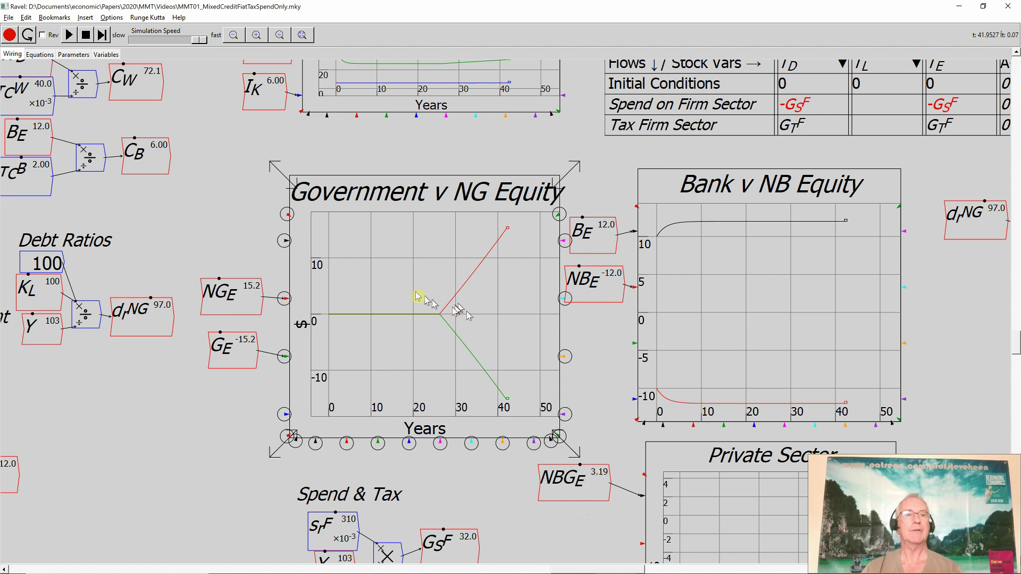
Step: Fit the whole model, restart the simulation, and raise s_r^F from 320 to 330 mid-run
click(280, 36)
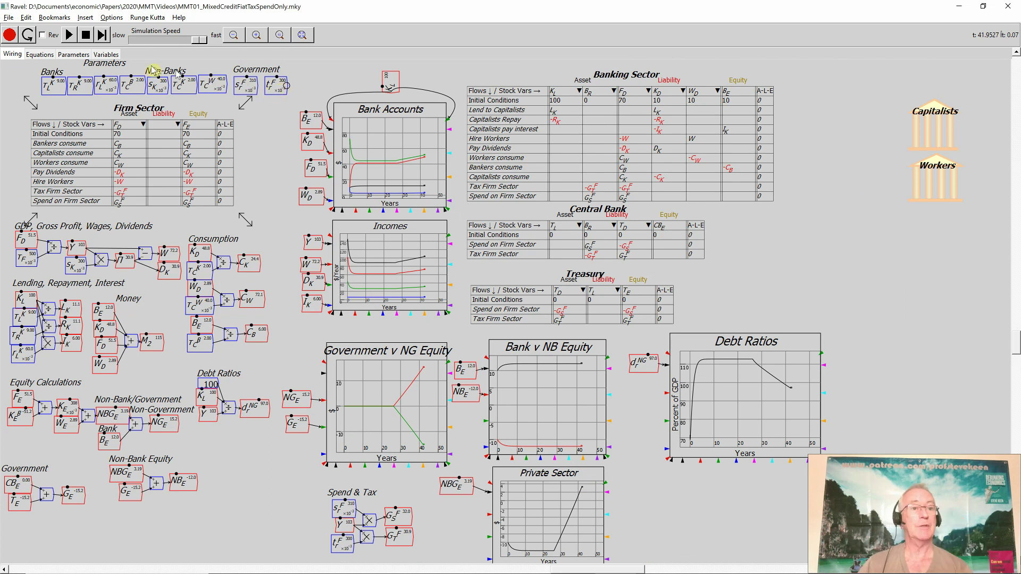
click(69, 35)
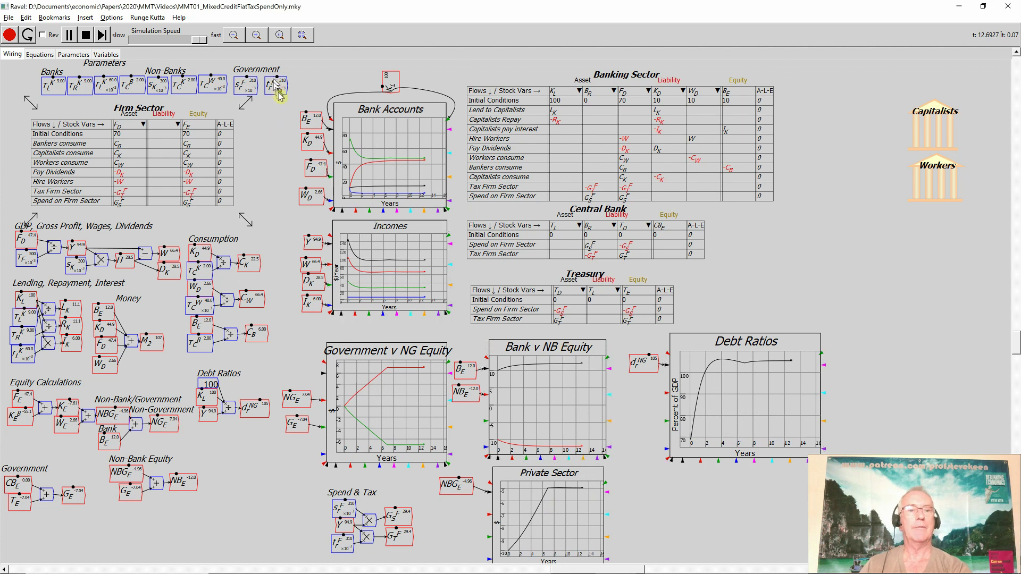
scroll(280, 96, up, 1)
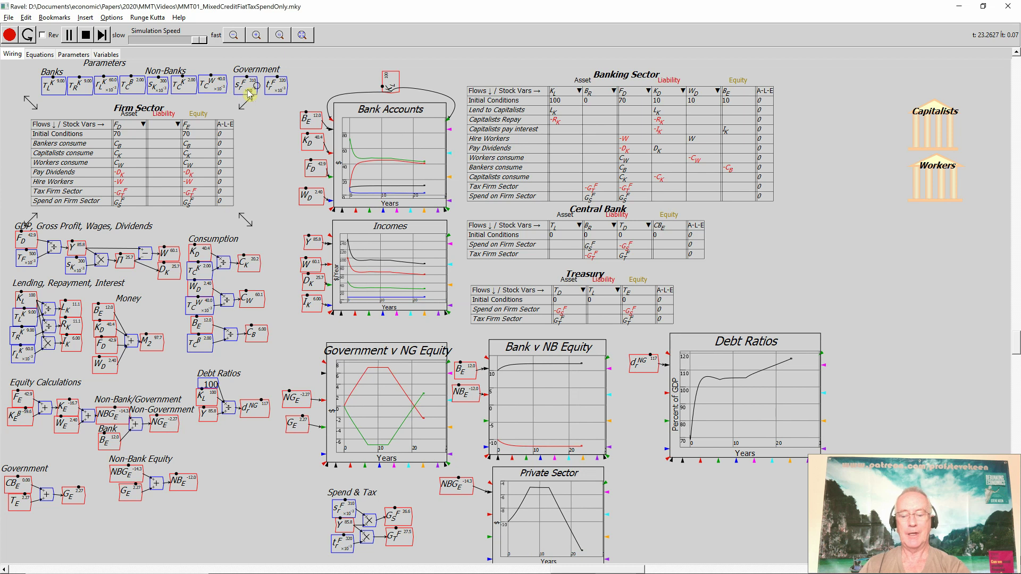
key(Right)
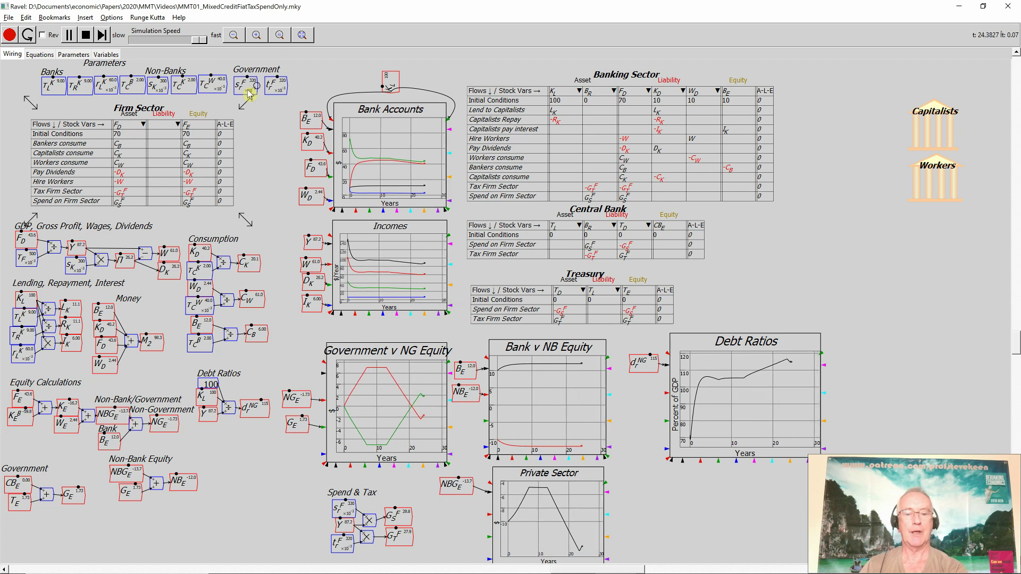